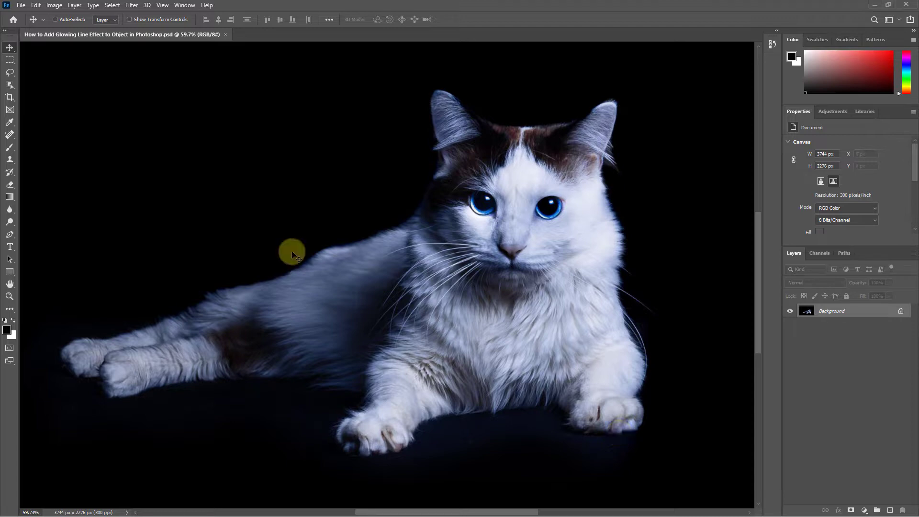
Apply the NightFromDay.CUBE colour lookup to give the cat photo a dark blue night tone.
{"action": "left_click", "coordinate": [56, 8]}
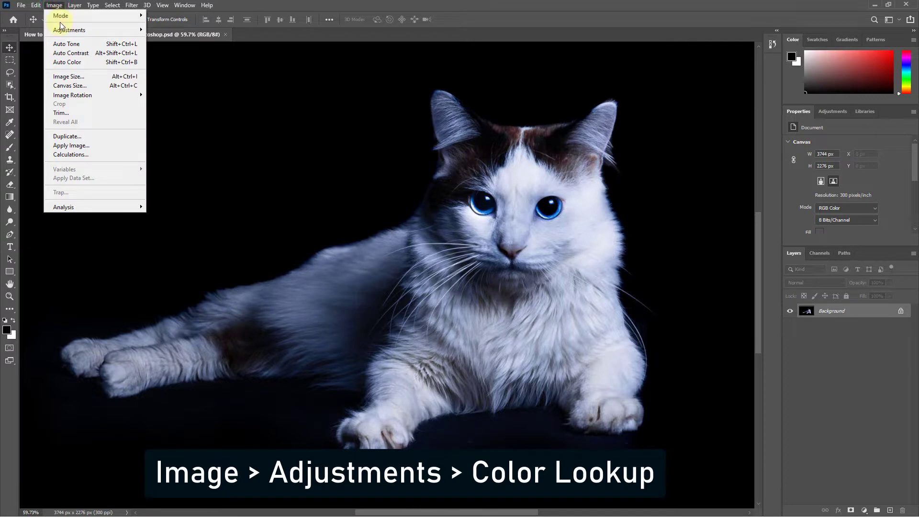
{"action": "mouse_move", "coordinate": [70, 30]}
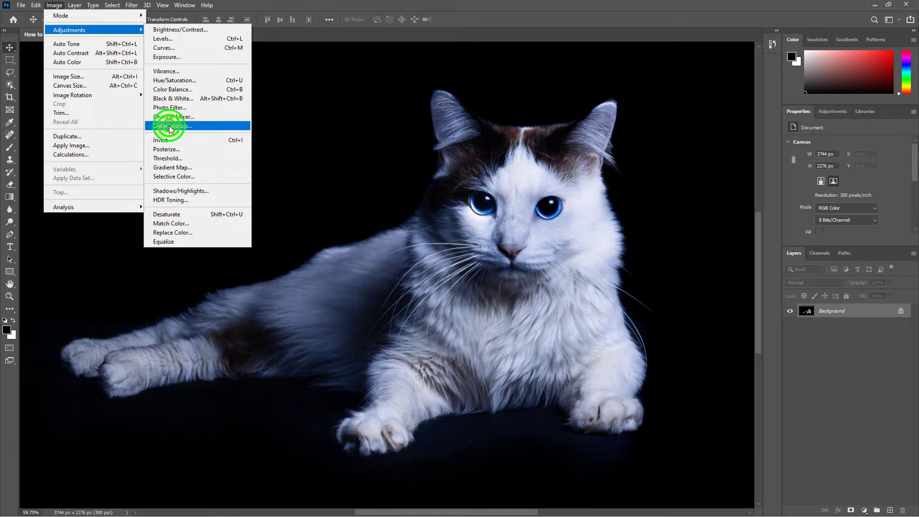
{"action": "left_click", "coordinate": [170, 127]}
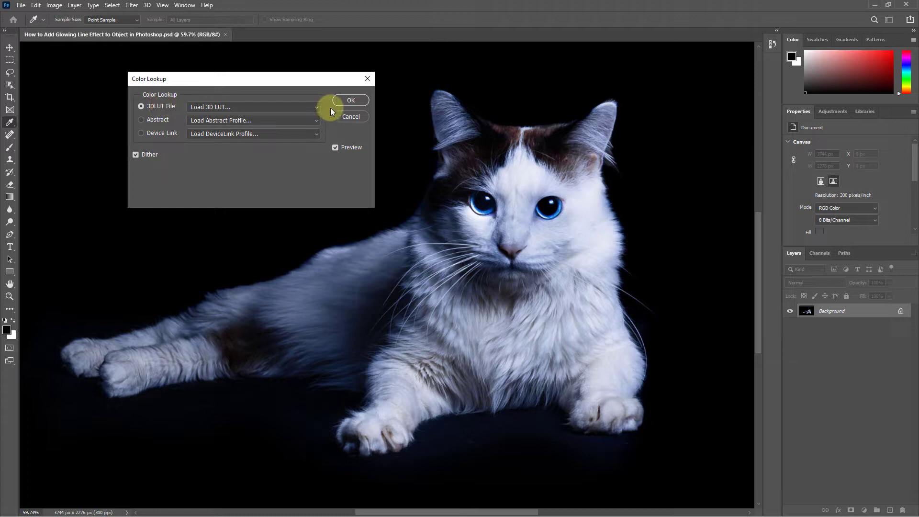
{"action": "left_click", "coordinate": [316, 106]}
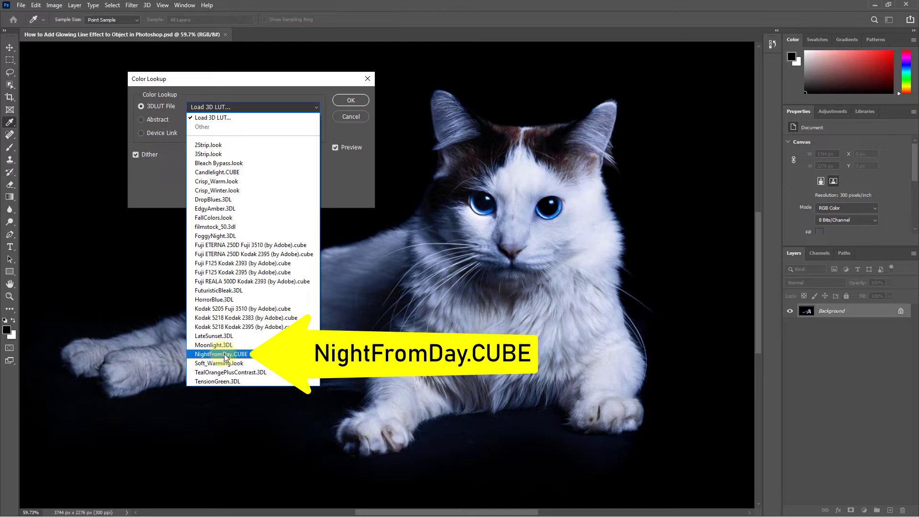
{"action": "left_click", "coordinate": [223, 354]}
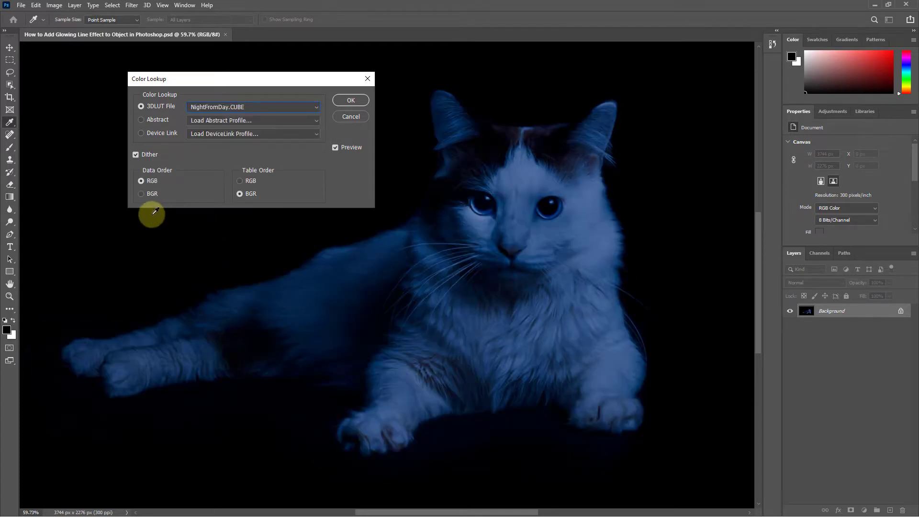
{"action": "left_click", "coordinate": [350, 100]}
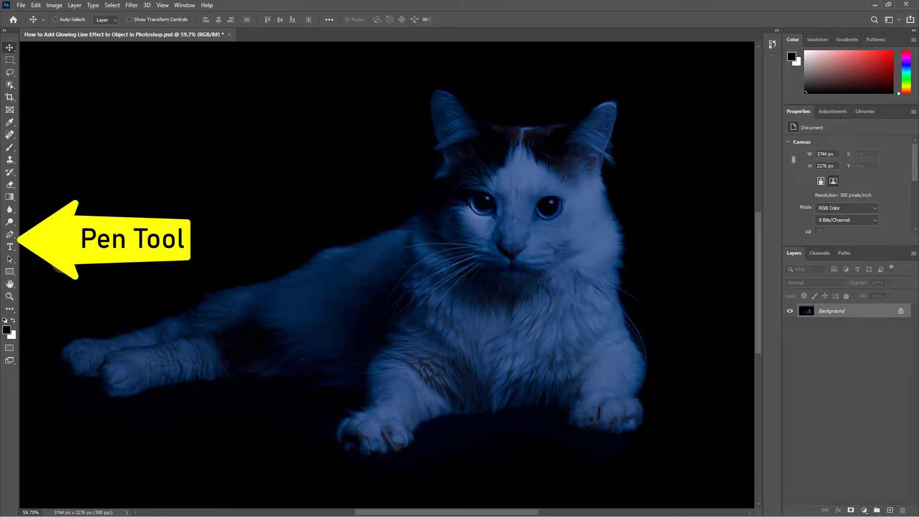
Select the standard Pen tool and set it to Shape mode.
{"action": "right_click", "coordinate": [11, 235]}
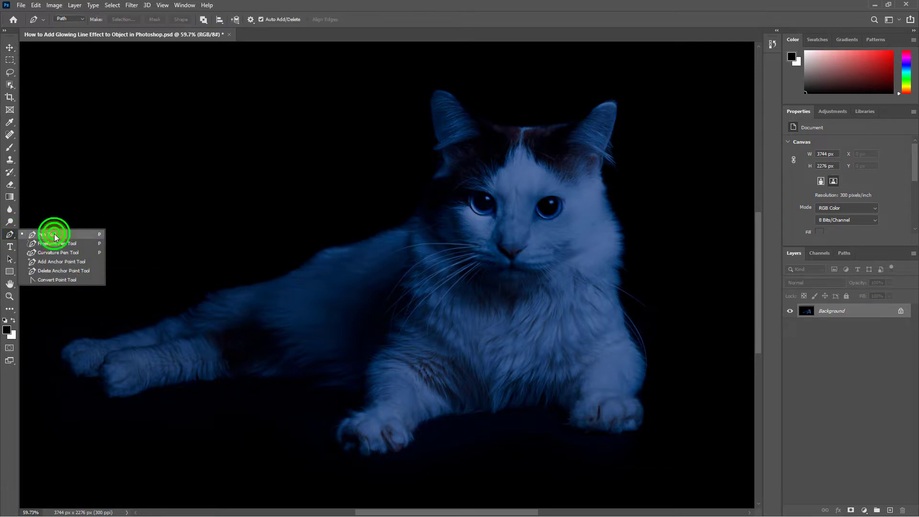
{"action": "left_click", "coordinate": [55, 236]}
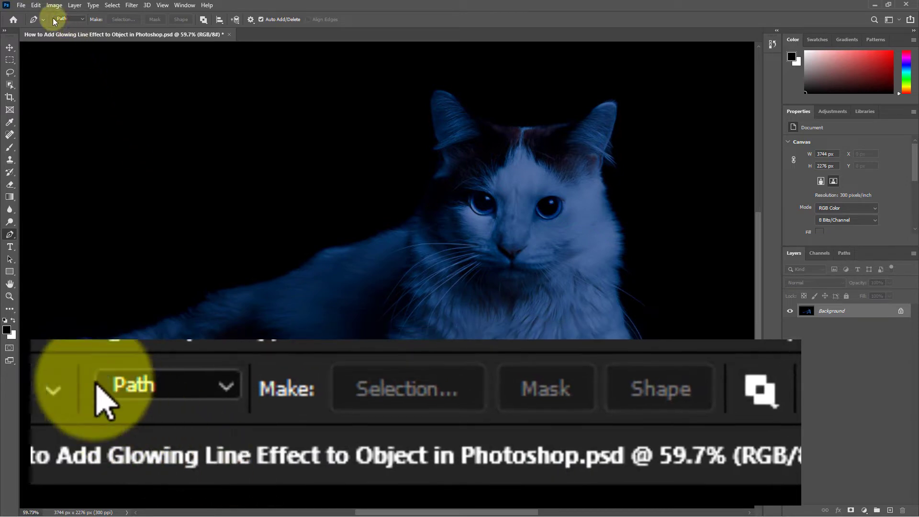
{"action": "left_click", "coordinate": [67, 19]}
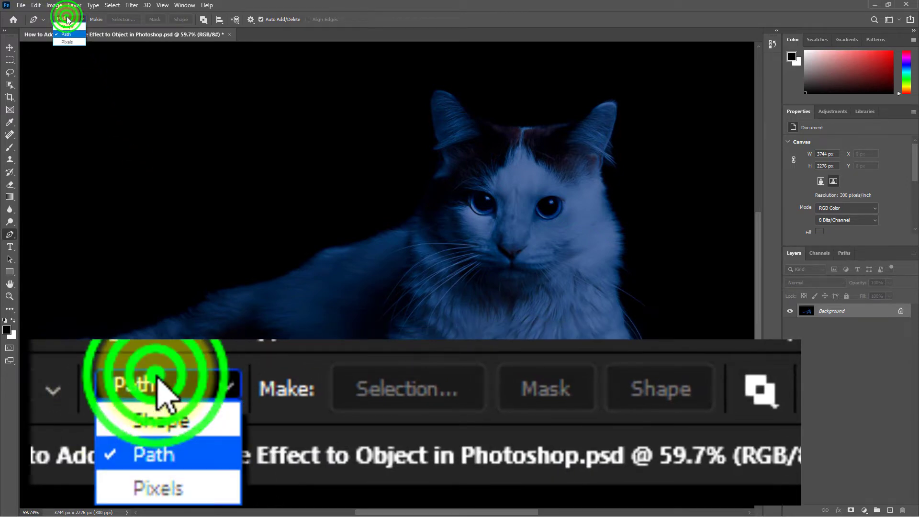
{"action": "left_click", "coordinate": [68, 27]}
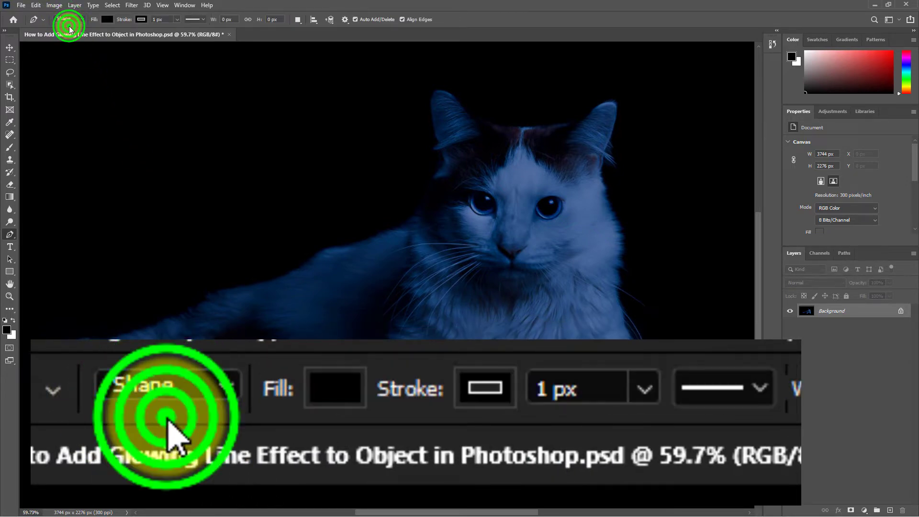
Set the shape fill to no colour and the stroke colour to white (#ffffff).
{"action": "left_click", "coordinate": [108, 20]}
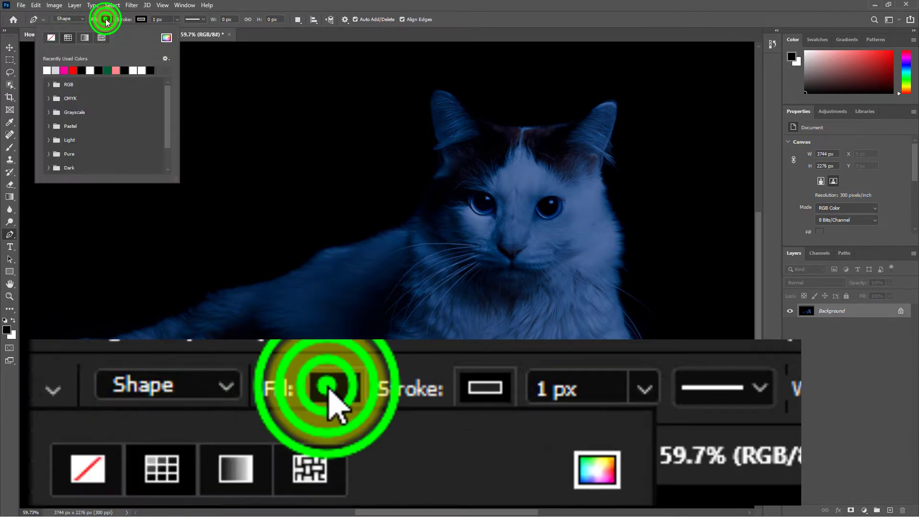
{"action": "left_click", "coordinate": [52, 40]}
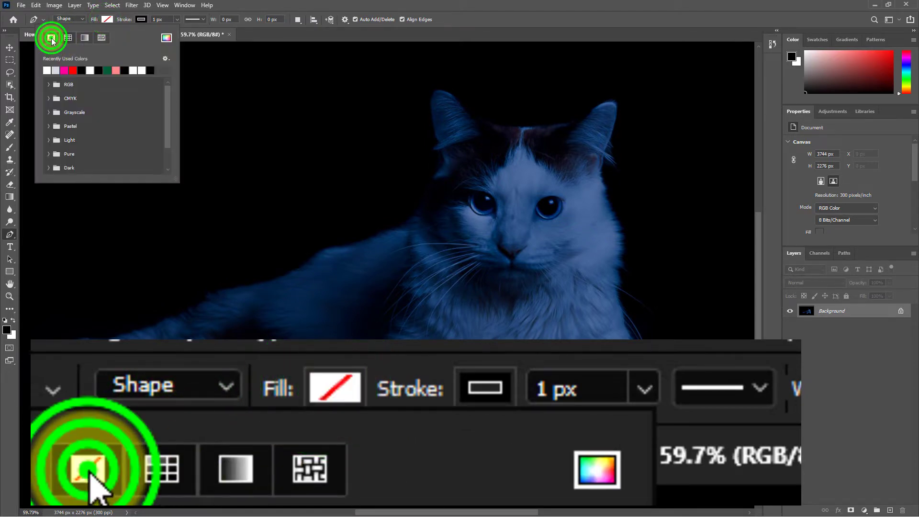
{"action": "left_click", "coordinate": [140, 21]}
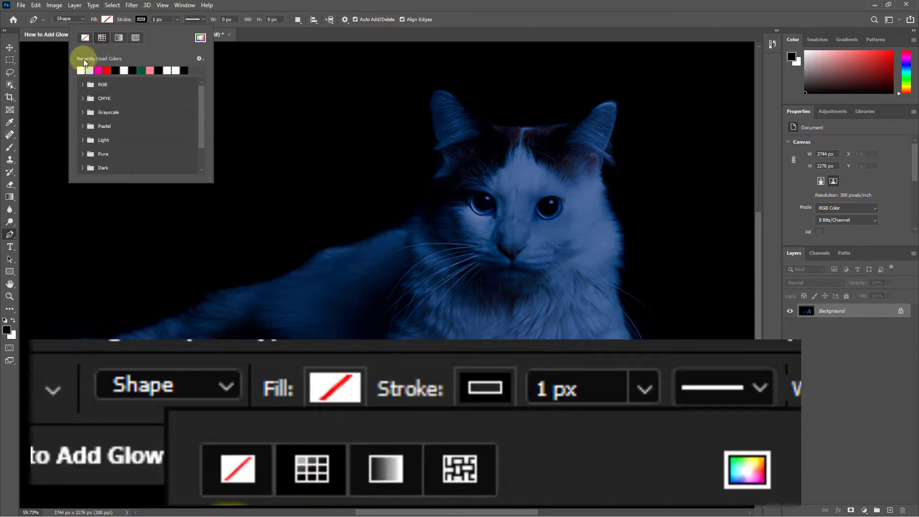
{"action": "left_click", "coordinate": [201, 38]}
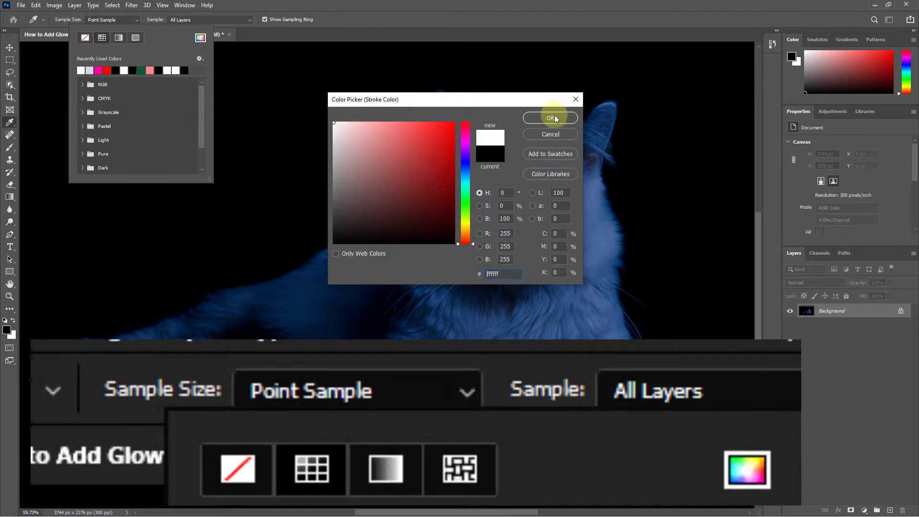
{"action": "left_click", "coordinate": [561, 120]}
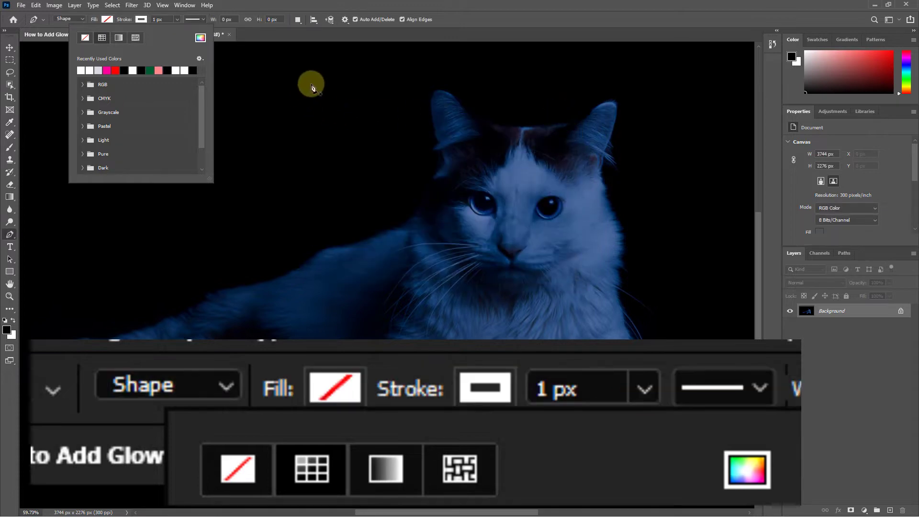
Set the outline stroke width to 35 px.
{"action": "left_click", "coordinate": [160, 19]}
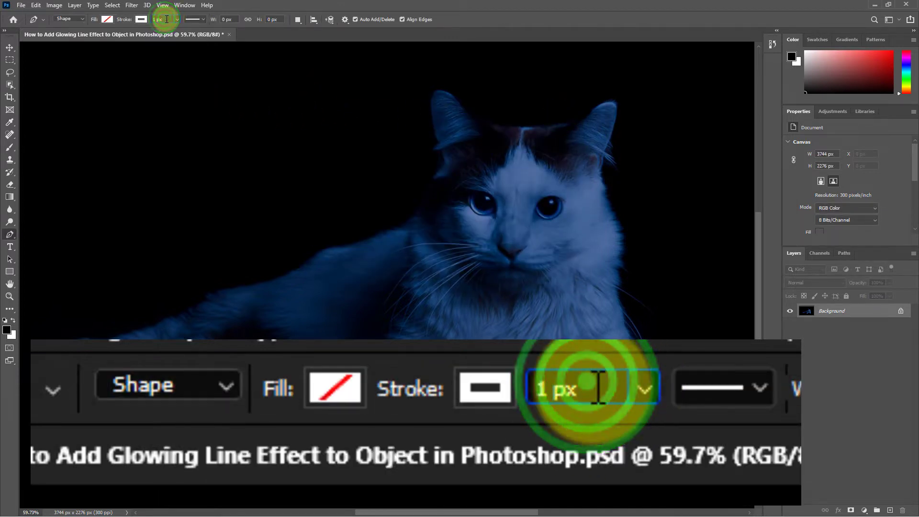
{"action": "left_click_drag", "start_coordinate": [162, 20], "coordinate": [153, 20]}
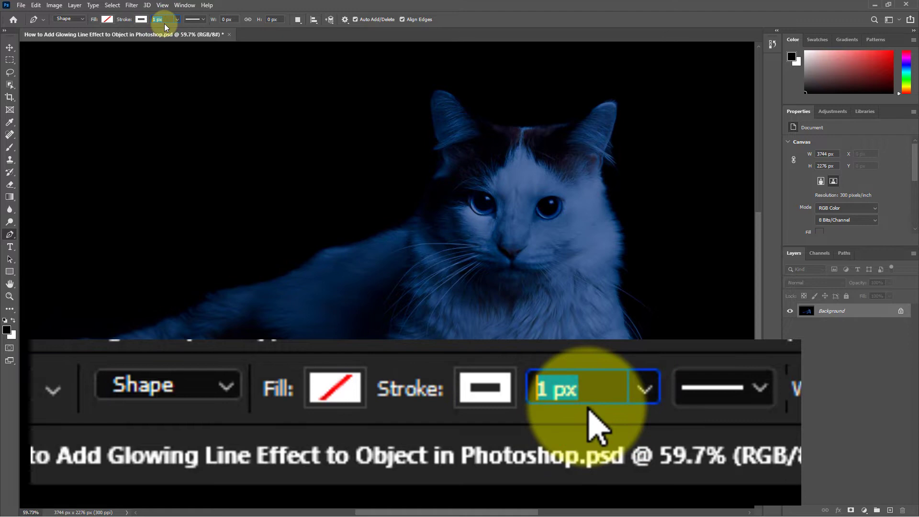
{"action": "type", "text": "35"}
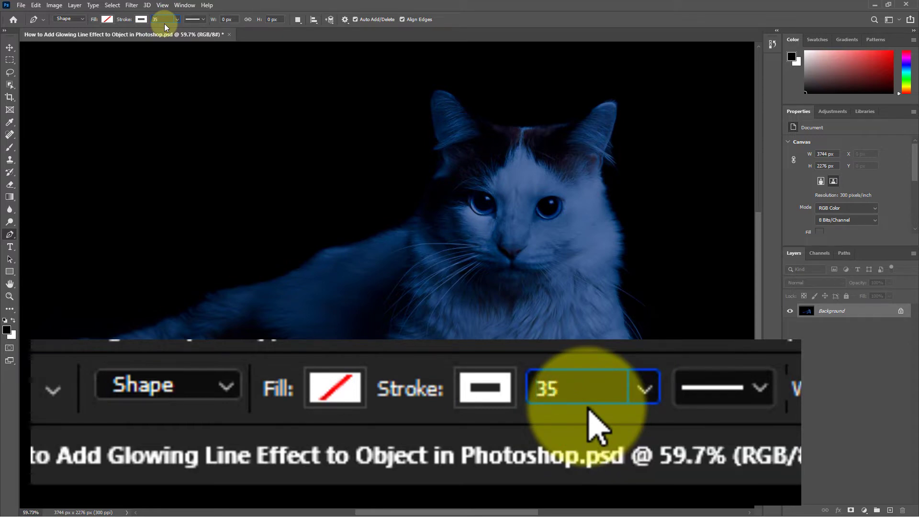
{"action": "key", "text": "Return"}
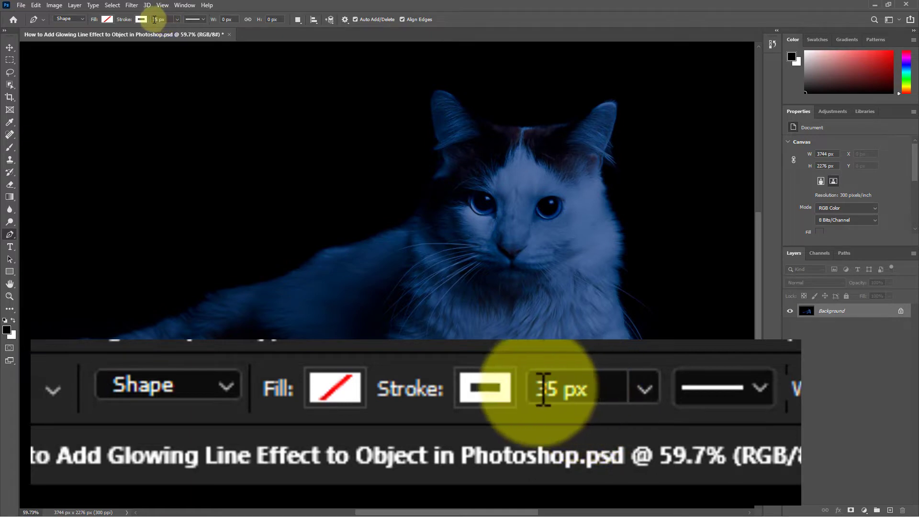
Give the stroke rounded end caps and rounded corners.
{"action": "left_click", "coordinate": [201, 20]}
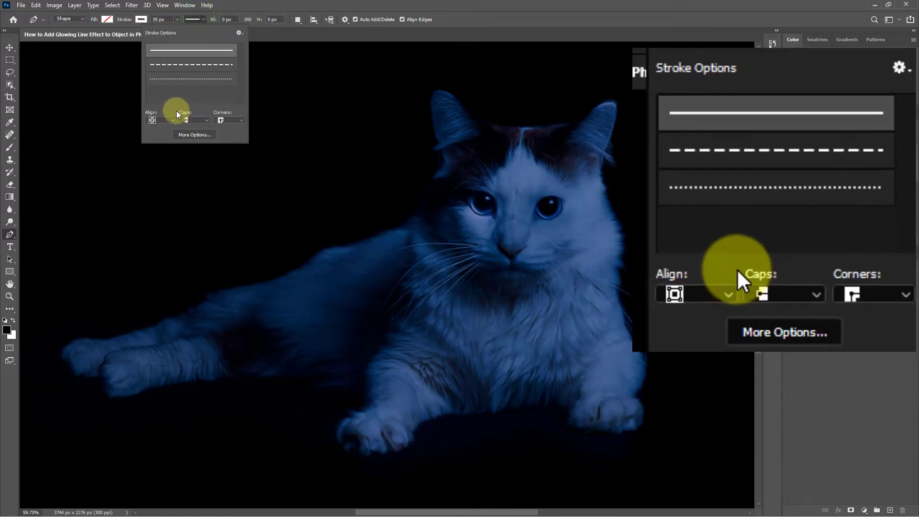
{"action": "left_click", "coordinate": [785, 261]}
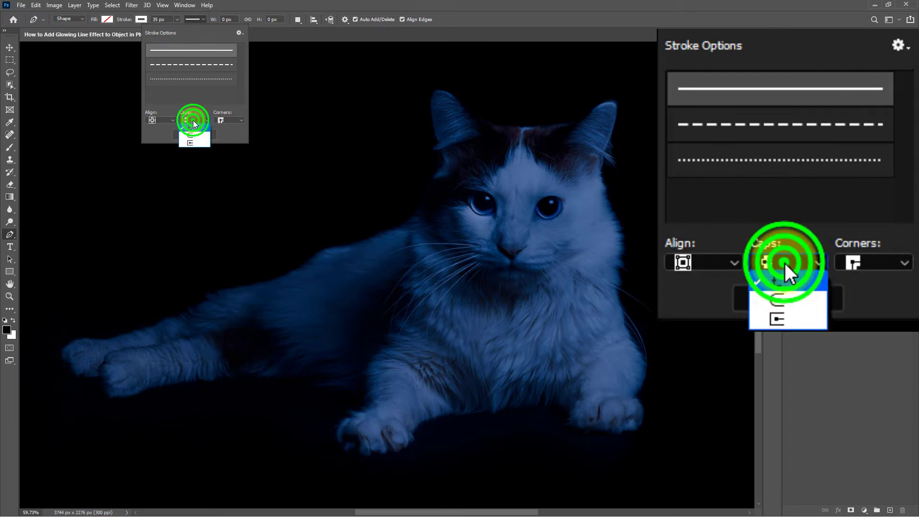
{"action": "left_click", "coordinate": [782, 295]}
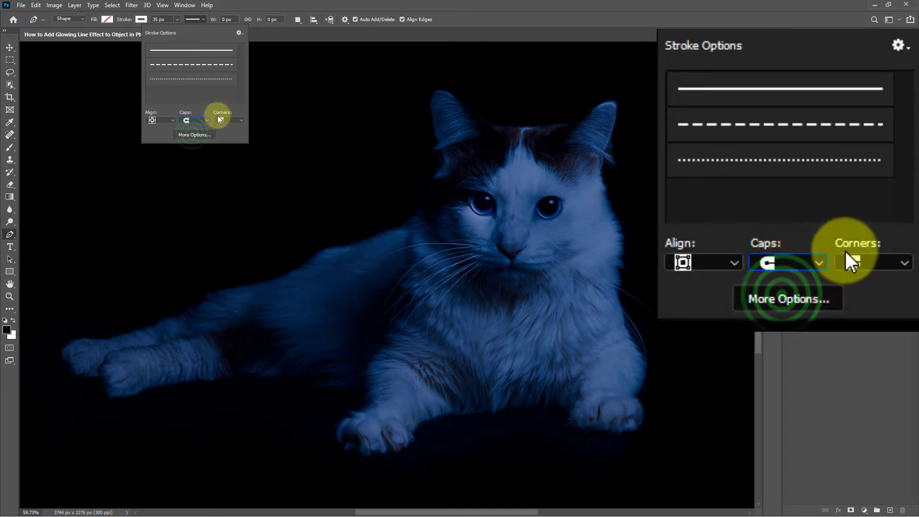
{"action": "left_click", "coordinate": [863, 262]}
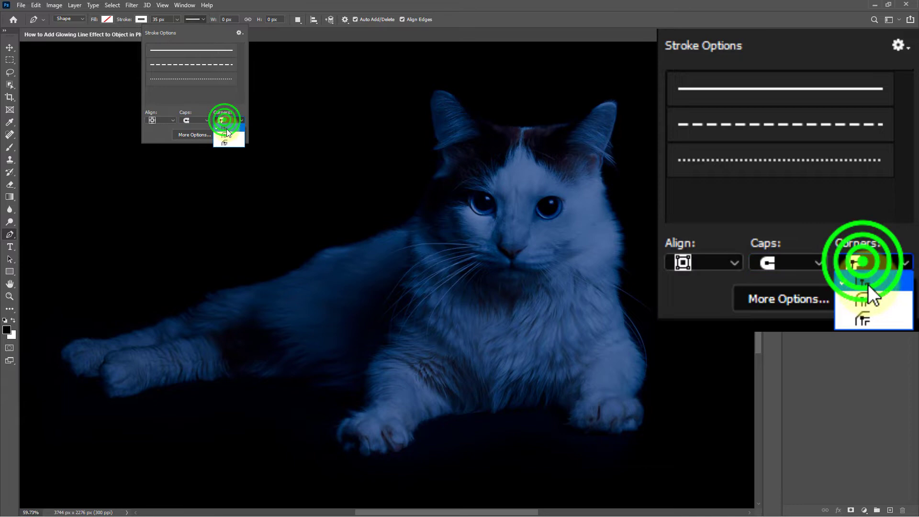
{"action": "left_click", "coordinate": [862, 300]}
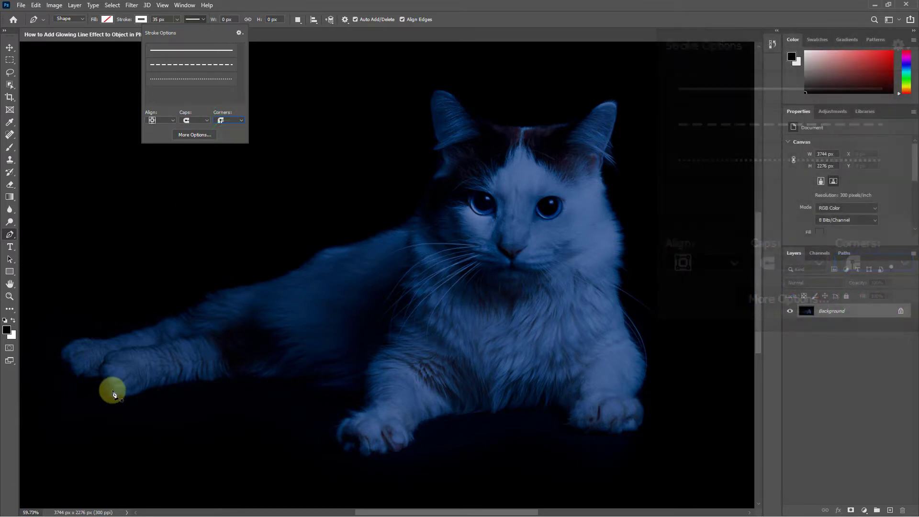
Trace the outline's lower edge around the front leg and both paws.
{"action": "left_click", "coordinate": [96, 380]}
{"action": "scroll", "coordinate": [115, 377], "scroll_direction": "up", "scroll_amount": 2}
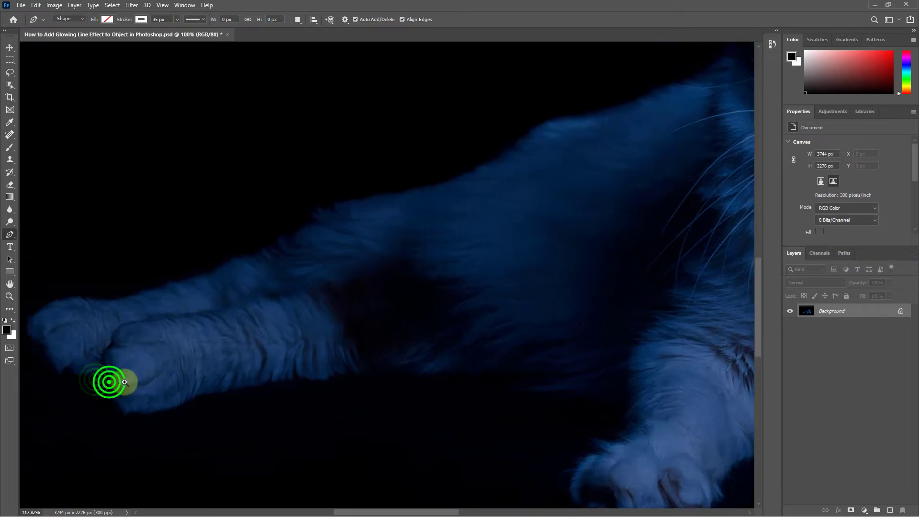
{"action": "scroll", "coordinate": [115, 377], "scroll_direction": "up", "scroll_amount": 2}
{"action": "scroll", "coordinate": [144, 366], "scroll_direction": "up", "scroll_amount": 2}
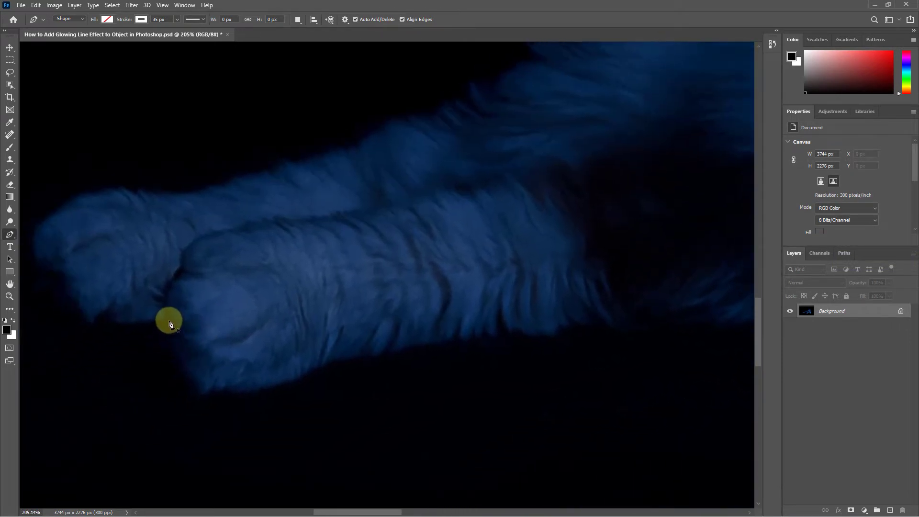
{"action": "left_click", "coordinate": [170, 321]}
{"action": "left_click_drag", "start_coordinate": [177, 338], "coordinate": [181, 353]}
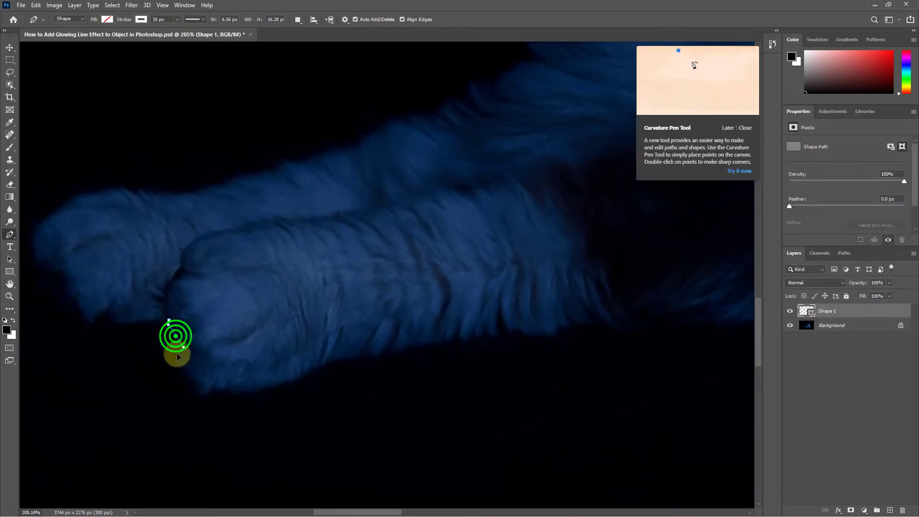
{"action": "left_click", "coordinate": [177, 368]}
{"action": "left_click_drag", "start_coordinate": [216, 393], "coordinate": [244, 392]}
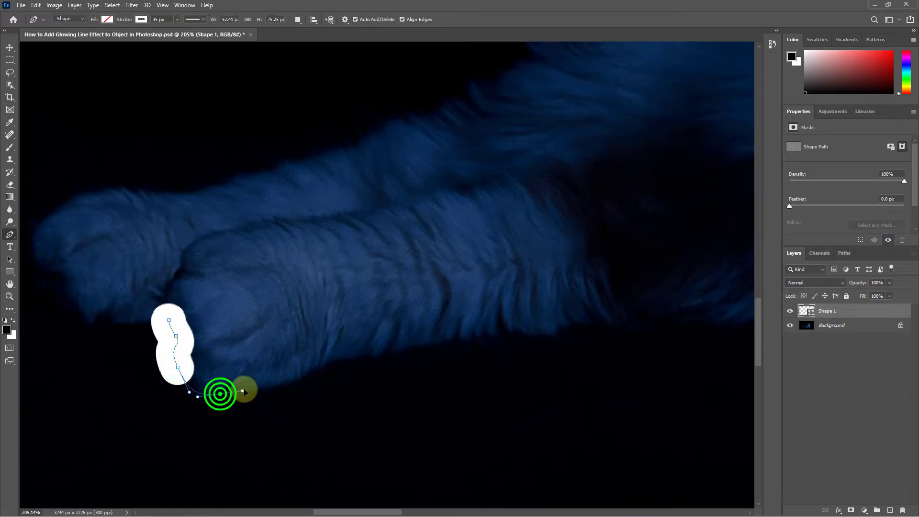
{"action": "left_click_drag", "start_coordinate": [304, 376], "coordinate": [322, 368]}
{"action": "left_click", "coordinate": [365, 371]}
{"action": "left_click", "coordinate": [388, 338]}
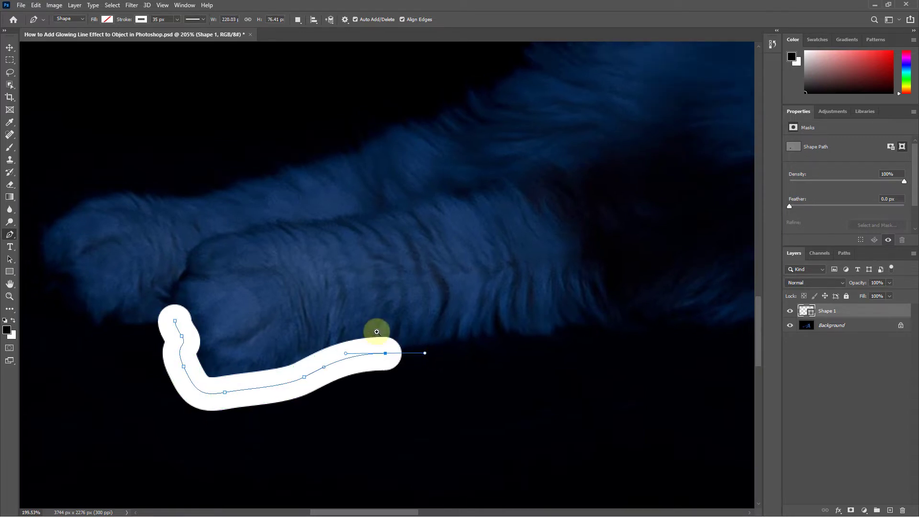
{"action": "scroll", "coordinate": [352, 338], "scroll_direction": "down", "scroll_amount": 5}
{"action": "left_click_drag", "start_coordinate": [323, 343], "coordinate": [431, 338]}
{"action": "left_click", "coordinate": [402, 332]}
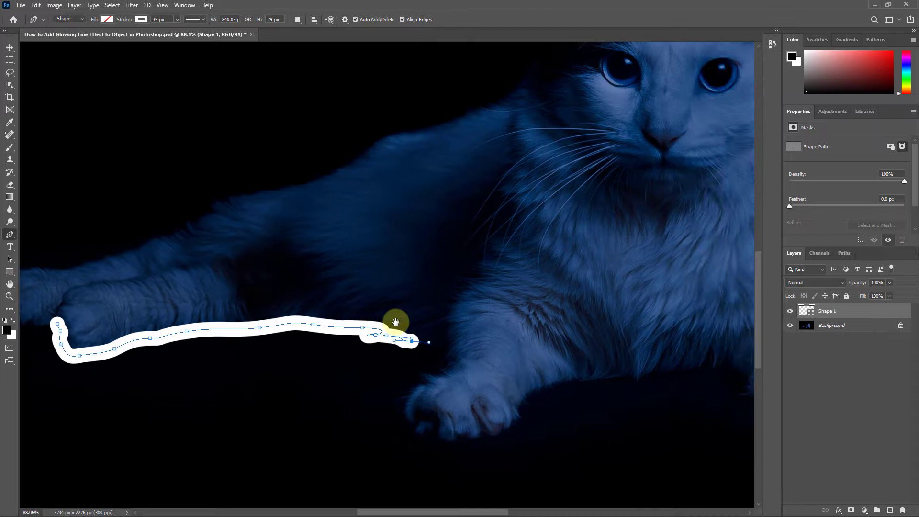
{"action": "scroll", "coordinate": [388, 323], "scroll_direction": "up", "scroll_amount": 3}
{"action": "left_click_drag", "start_coordinate": [359, 302], "coordinate": [345, 327]}
{"action": "left_click_drag", "start_coordinate": [330, 352], "coordinate": [362, 391]}
{"action": "left_click", "coordinate": [388, 388]}
{"action": "left_click", "coordinate": [431, 360]}
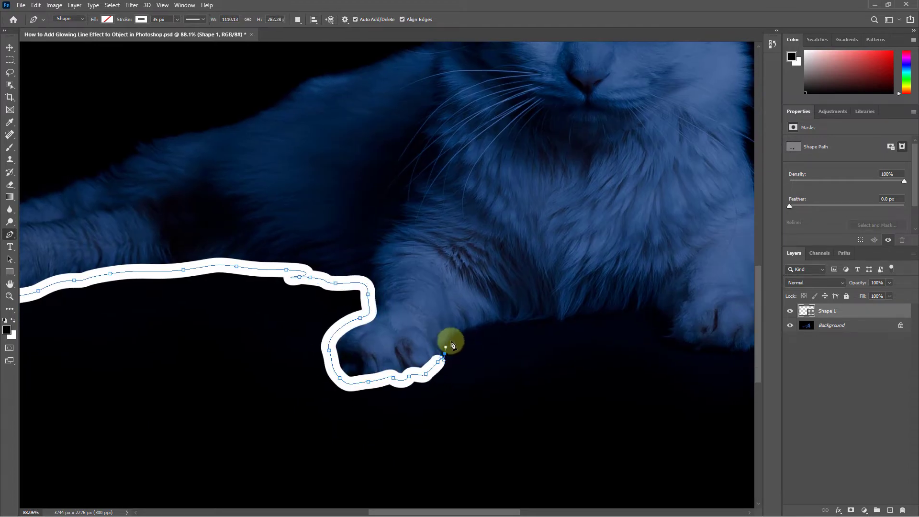
{"action": "left_click_drag", "start_coordinate": [445, 345], "coordinate": [280, 338]}
{"action": "left_click", "coordinate": [337, 326]}
{"action": "left_click", "coordinate": [380, 329]}
{"action": "mouse_move", "coordinate": [399, 328]}
{"action": "left_mouse_down"}
{"action": "mouse_move", "coordinate": [474, 323]}
{"action": "mouse_move", "coordinate": [575, 359]}
{"action": "mouse_move", "coordinate": [539, 284]}
{"action": "mouse_move", "coordinate": [535, 302]}
{"action": "mouse_move", "coordinate": [531, 216]}
{"action": "mouse_move", "coordinate": [504, 129]}
{"action": "left_mouse_up"}
Continue the outline over both ears and along the back, closing it at the starting paw.
{"action": "left_click", "coordinate": [540, 359]}
{"action": "scroll", "coordinate": [517, 288], "scroll_direction": "up", "scroll_amount": 4}
{"action": "scroll", "coordinate": [504, 130], "scroll_direction": "up", "scroll_amount": 3}
{"action": "left_click", "coordinate": [535, 147]}
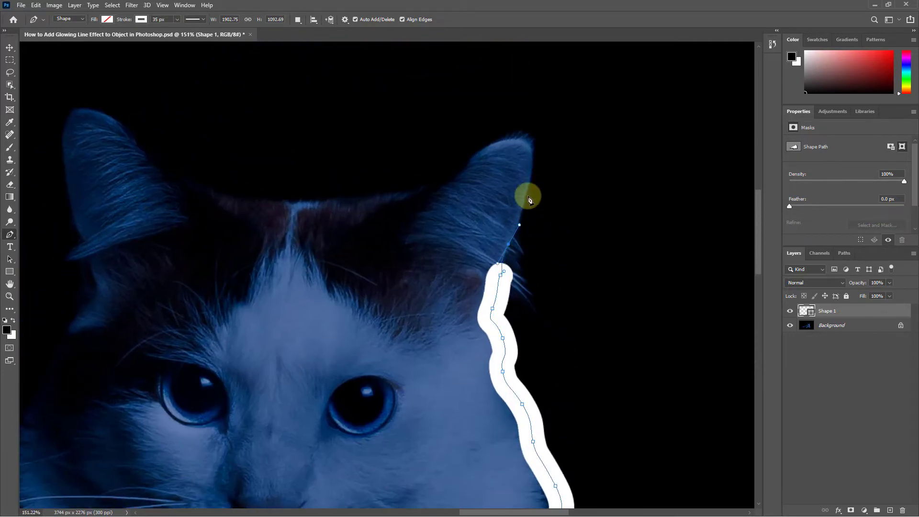
{"action": "left_click", "coordinate": [489, 144]}
{"action": "left_click", "coordinate": [454, 169]}
{"action": "left_click", "coordinate": [397, 192]}
{"action": "left_click", "coordinate": [318, 203]}
{"action": "left_click", "coordinate": [158, 169]}
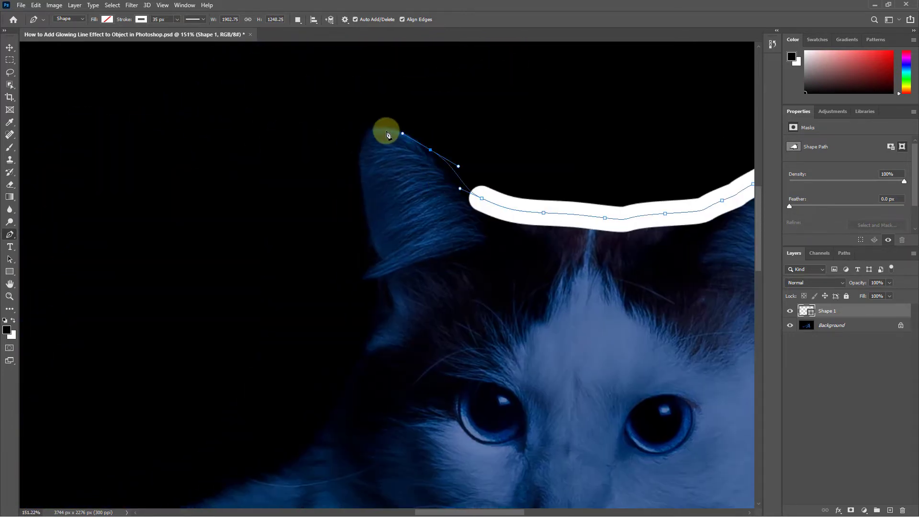
{"action": "left_click", "coordinate": [384, 132]}
{"action": "left_click", "coordinate": [374, 256]}
{"action": "left_click", "coordinate": [508, 140]}
{"action": "left_click", "coordinate": [388, 248]}
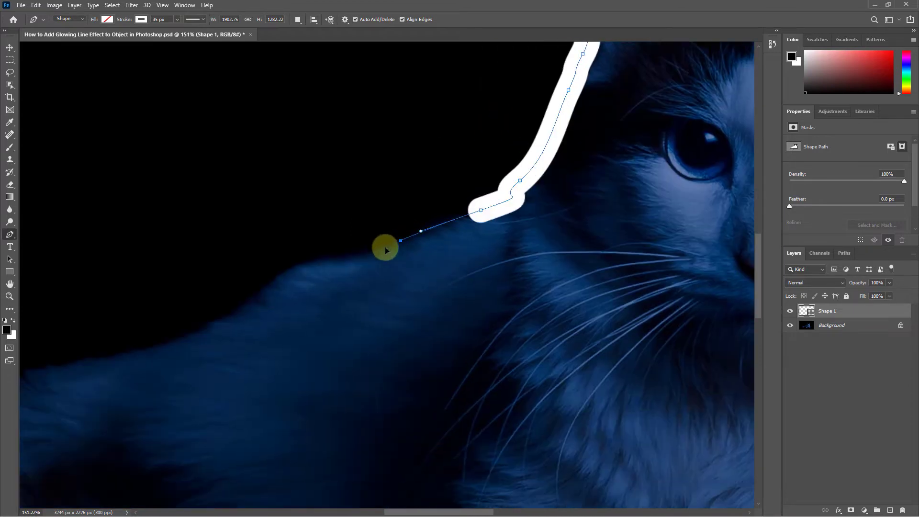
{"action": "left_click", "coordinate": [173, 330]}
{"action": "left_click", "coordinate": [502, 189]}
{"action": "left_click", "coordinate": [432, 209]}
{"action": "left_click", "coordinate": [302, 273]}
{"action": "left_click", "coordinate": [237, 291]}
{"action": "left_click", "coordinate": [133, 326]}
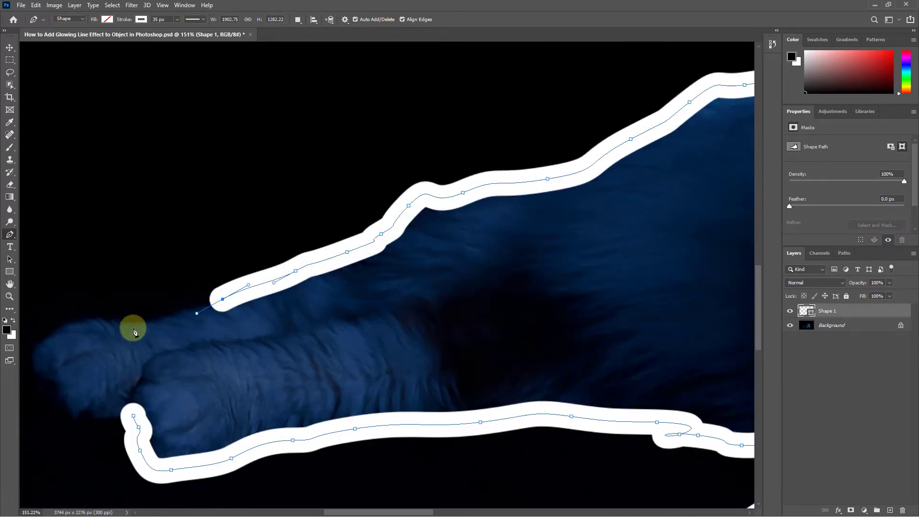
{"action": "left_click", "coordinate": [392, 277]}
{"action": "left_click", "coordinate": [414, 308]}
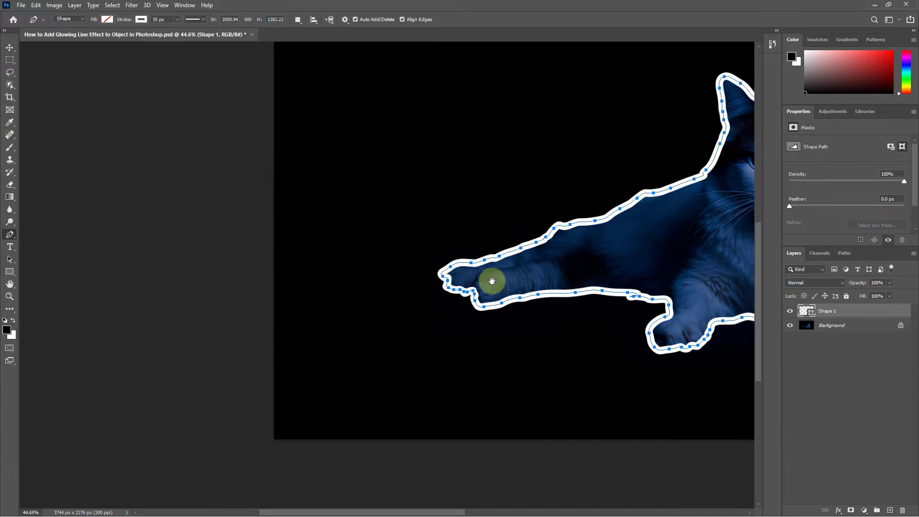
{"action": "scroll", "coordinate": [474, 287], "scroll_direction": "down", "scroll_amount": 5}
{"action": "scroll", "coordinate": [424, 288], "scroll_direction": "up", "scroll_amount": 1}
{"action": "left_click_drag", "start_coordinate": [468, 304], "coordinate": [360, 299]}
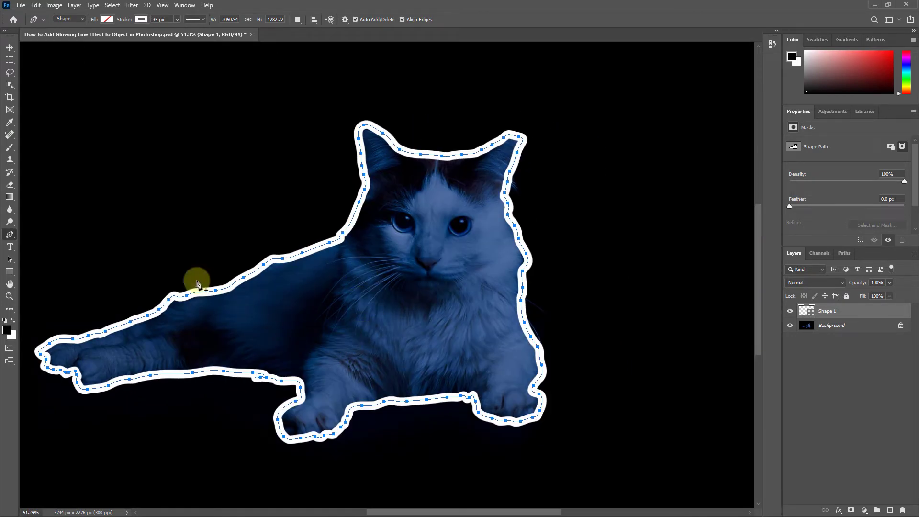
Open Layer Style Blending Options for the white outline shape layer.
{"action": "left_click", "coordinate": [75, 5]}
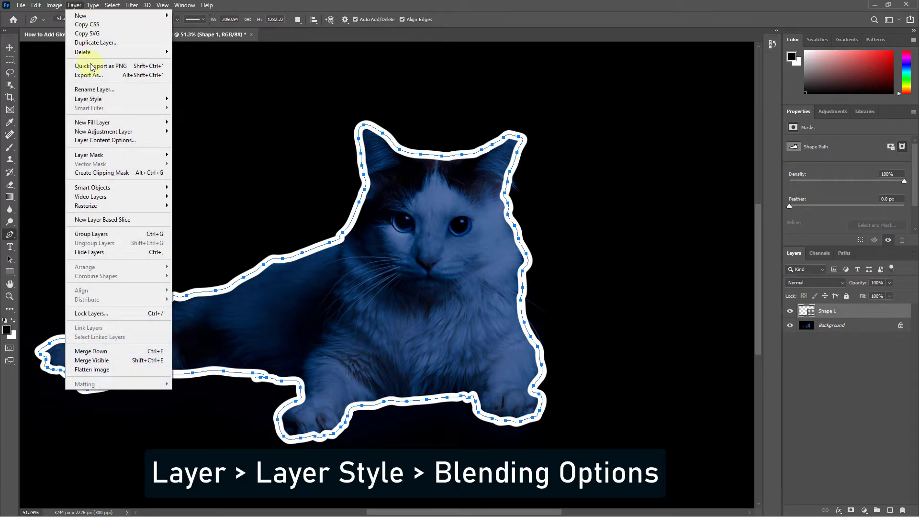
{"action": "left_click", "coordinate": [88, 98]}
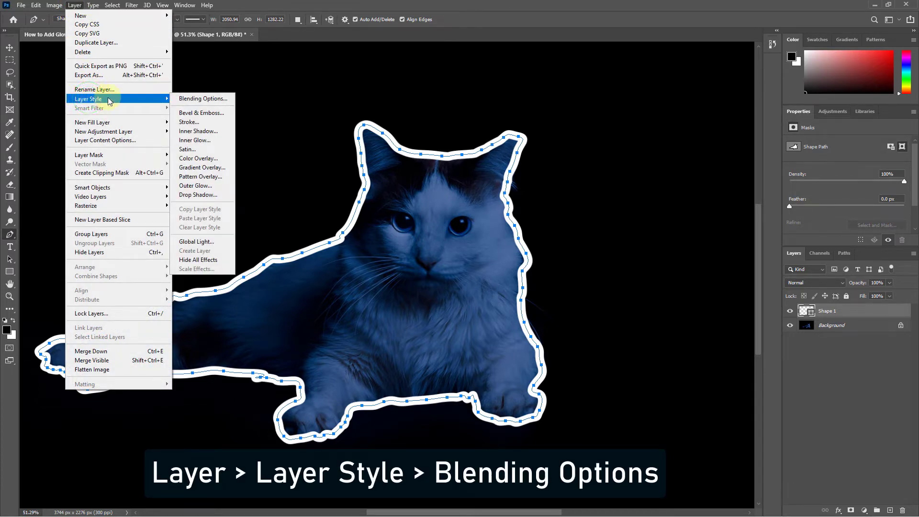
{"action": "left_click", "coordinate": [202, 99]}
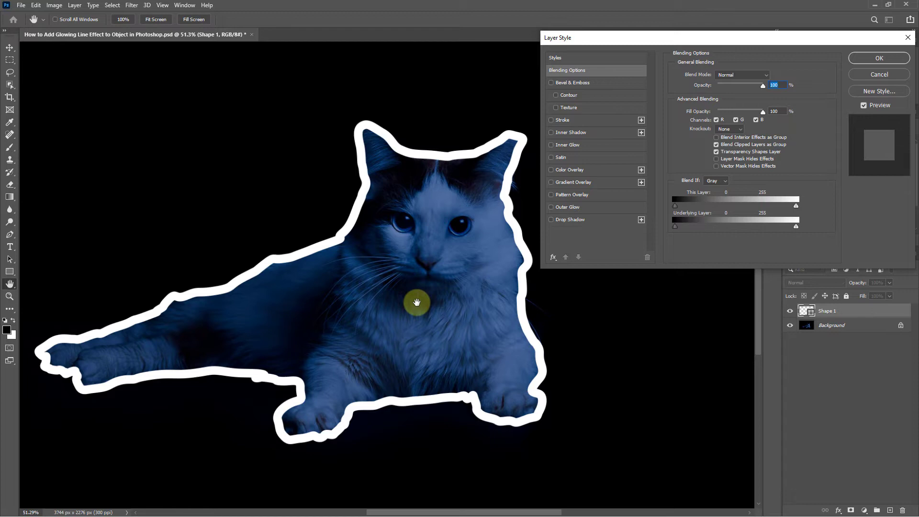
Enable Outer Glow with Linear Dodge (Add) blending at 75% opacity.
{"action": "left_click", "coordinate": [554, 210]}
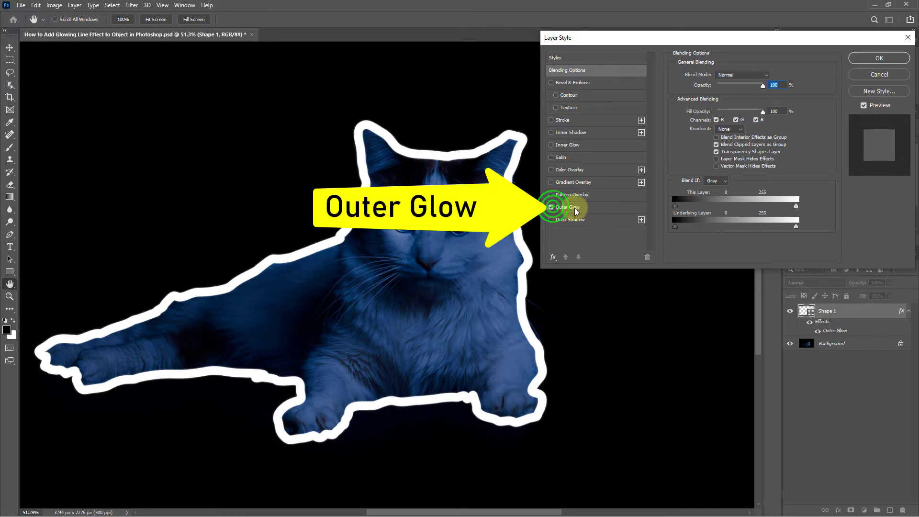
{"action": "left_click", "coordinate": [578, 209]}
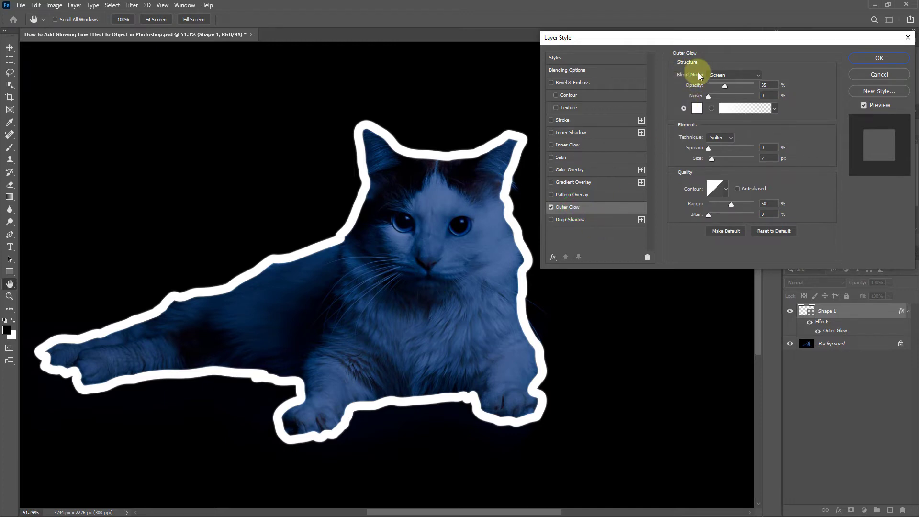
{"action": "left_click", "coordinate": [757, 74]}
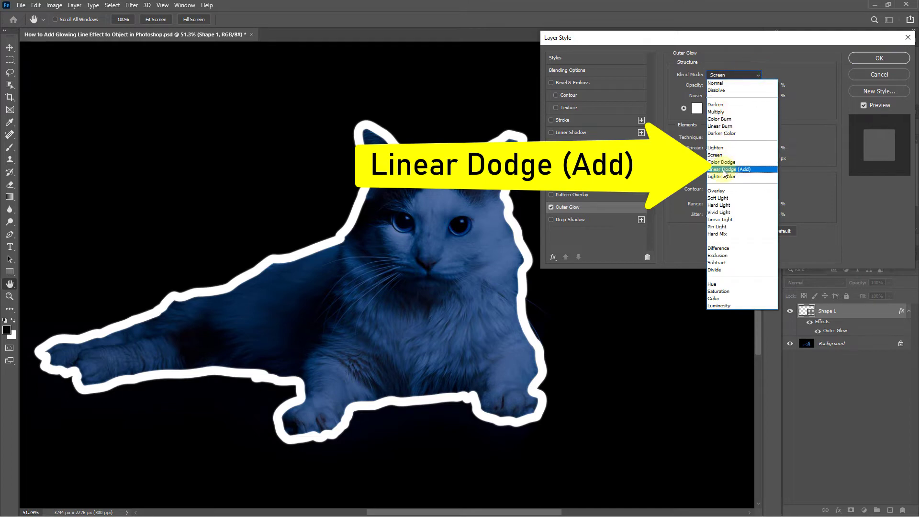
{"action": "left_click", "coordinate": [739, 169]}
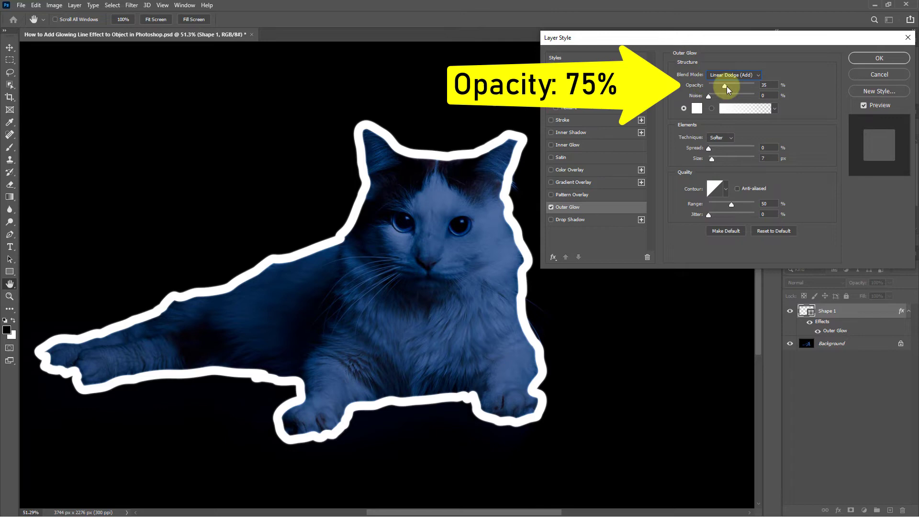
{"action": "left_click_drag", "start_coordinate": [726, 87], "coordinate": [739, 87]}
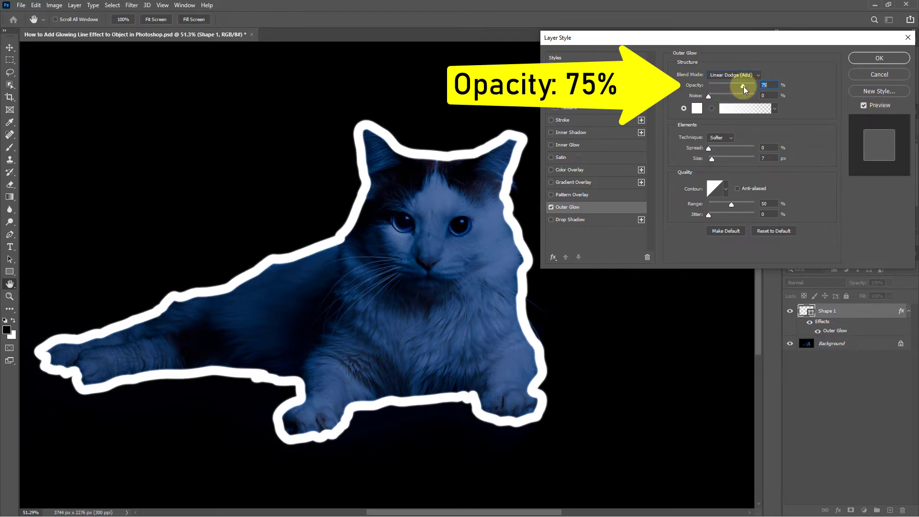
{"action": "left_click", "coordinate": [767, 85]}
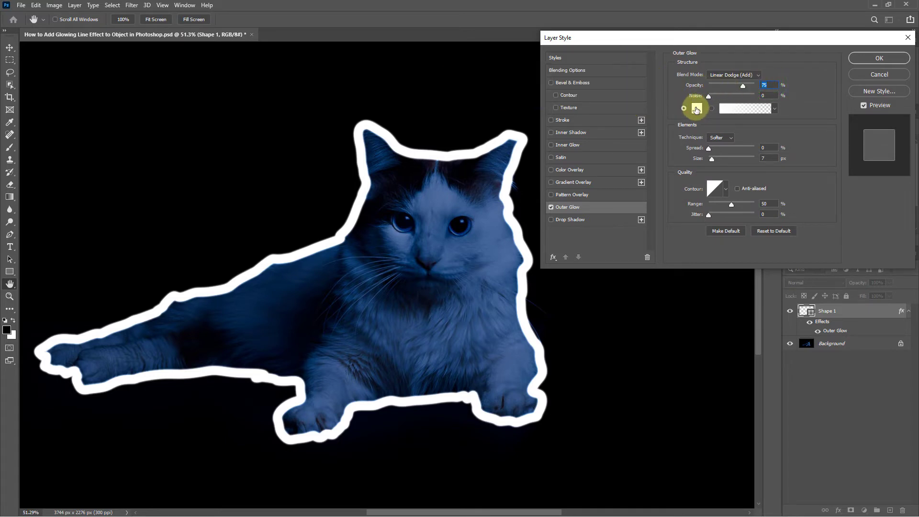
Make the outer glow pure red (FF0000) with 1% spread.
{"action": "left_click", "coordinate": [697, 108]}
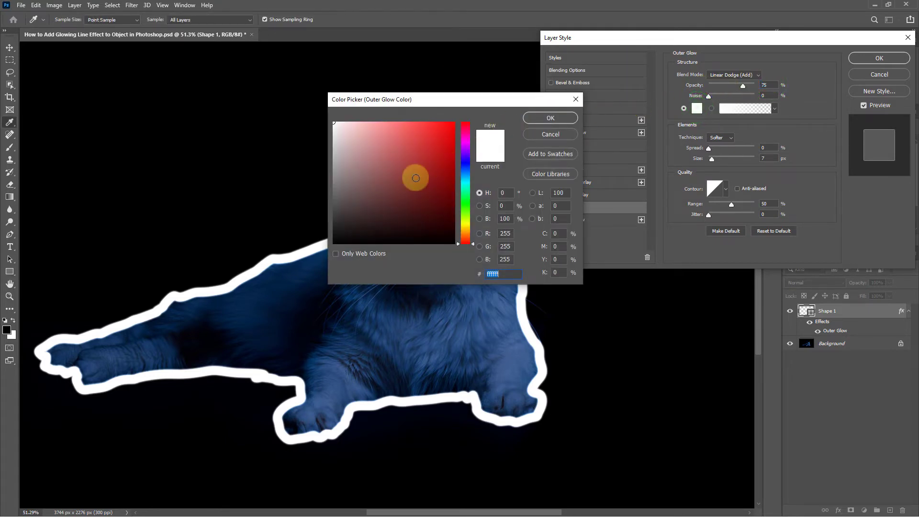
{"action": "left_click", "coordinate": [454, 126]}
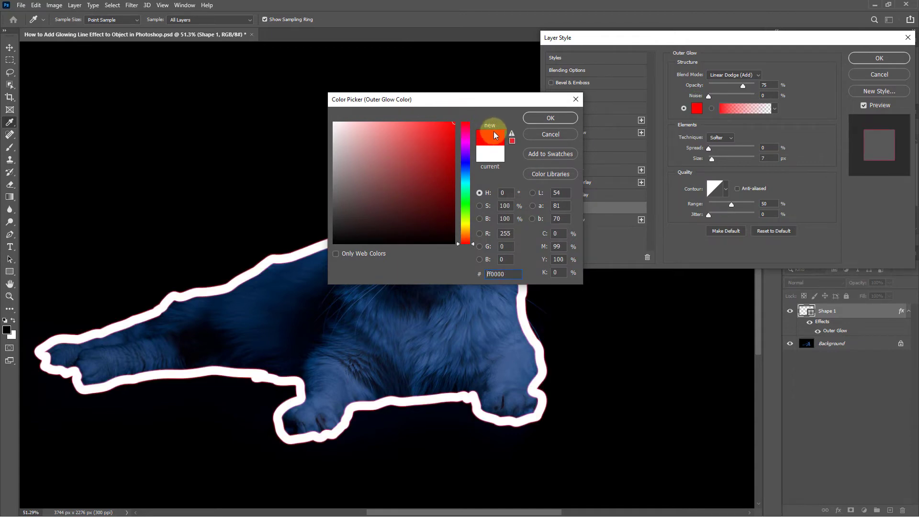
{"action": "left_click", "coordinate": [553, 117]}
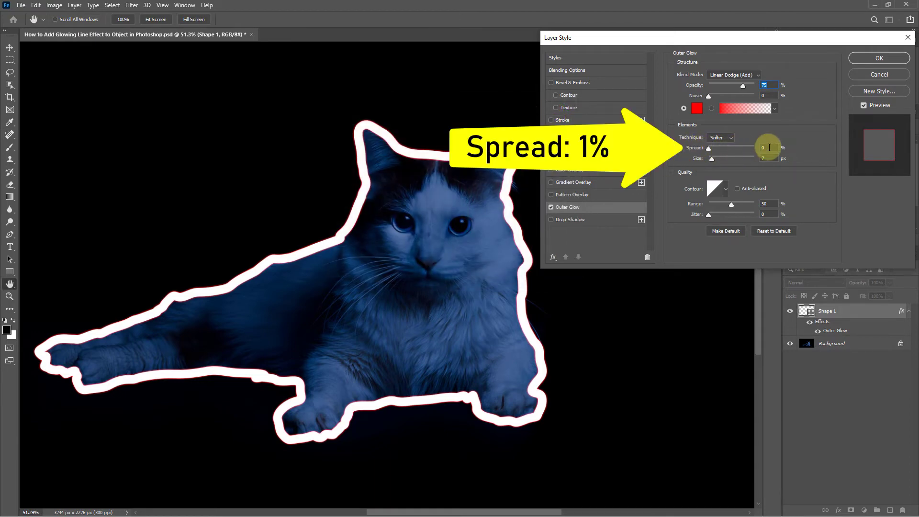
{"action": "left_click", "coordinate": [767, 147]}
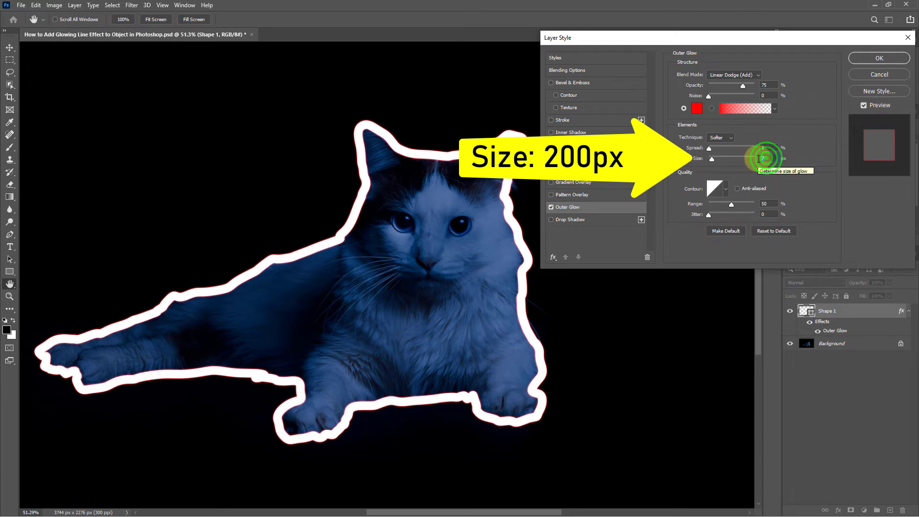
{"action": "type", "text": "200"}
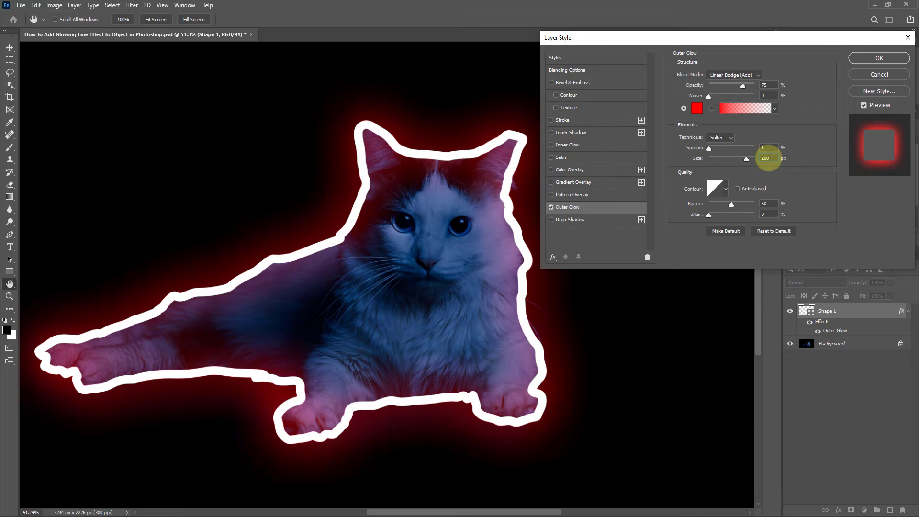
Enable Drop Shadow and set its colour to red (FF0000).
{"action": "left_click", "coordinate": [553, 220]}
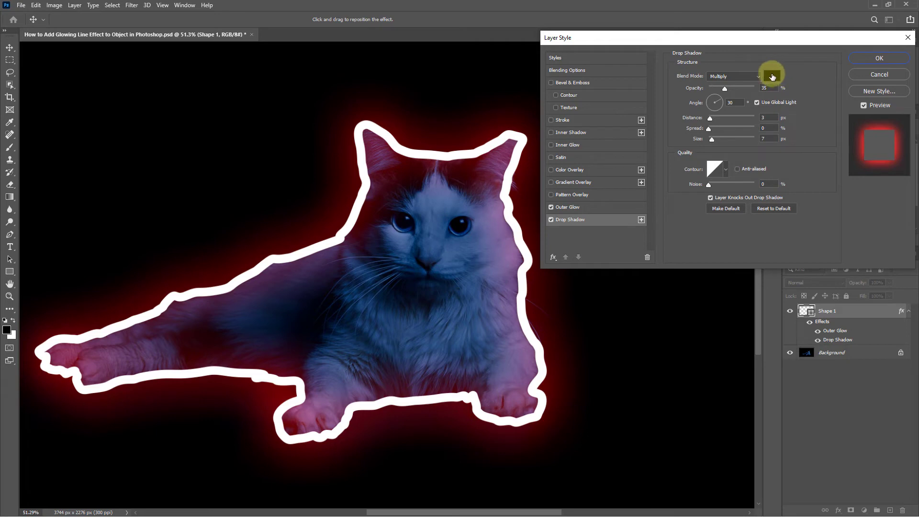
{"action": "left_click", "coordinate": [771, 77]}
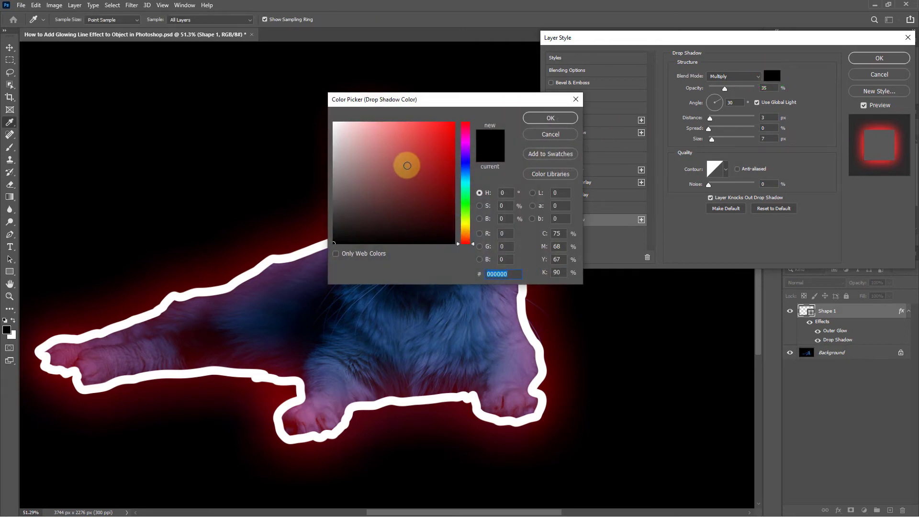
{"action": "left_click", "coordinate": [452, 127]}
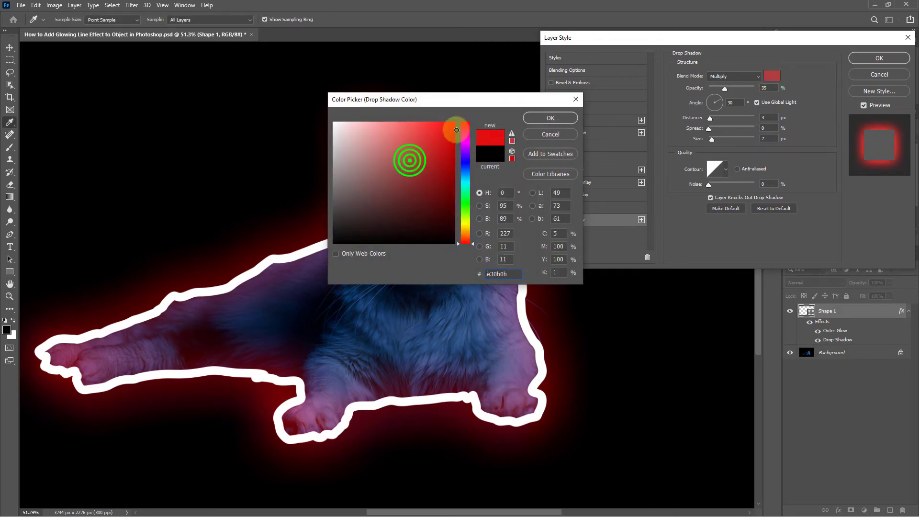
{"action": "left_click", "coordinate": [549, 118]}
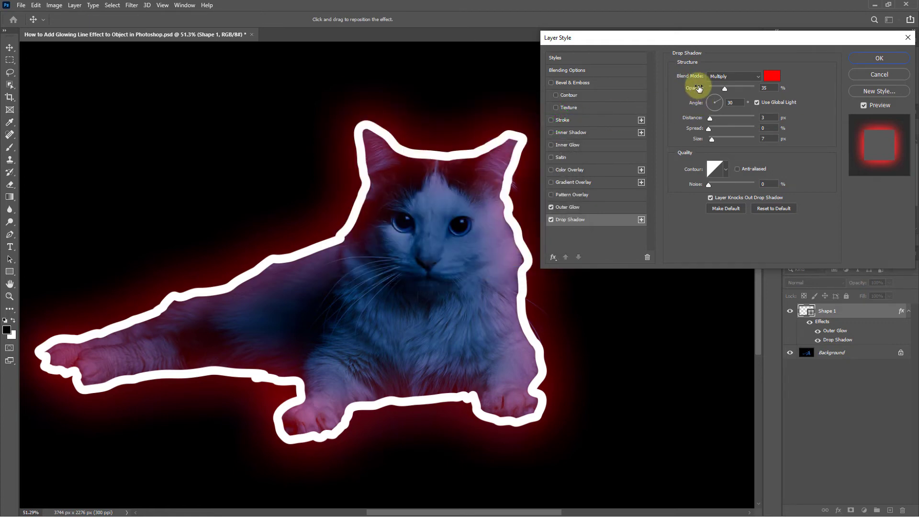
Set the shadow to 80% opacity, 0 distance, 35% spread and 100 px size, and apply.
{"action": "left_click_drag", "start_coordinate": [725, 89], "coordinate": [746, 89]}
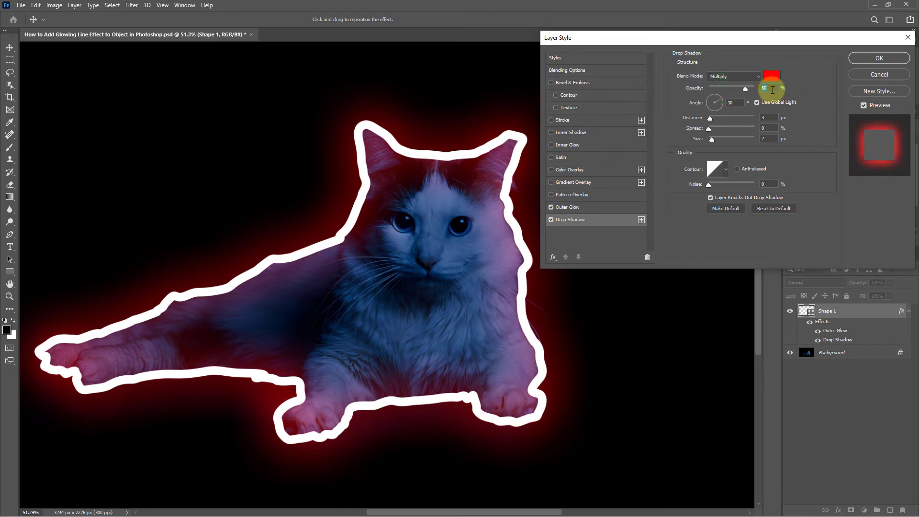
{"action": "left_click_drag", "start_coordinate": [713, 119], "coordinate": [708, 118]}
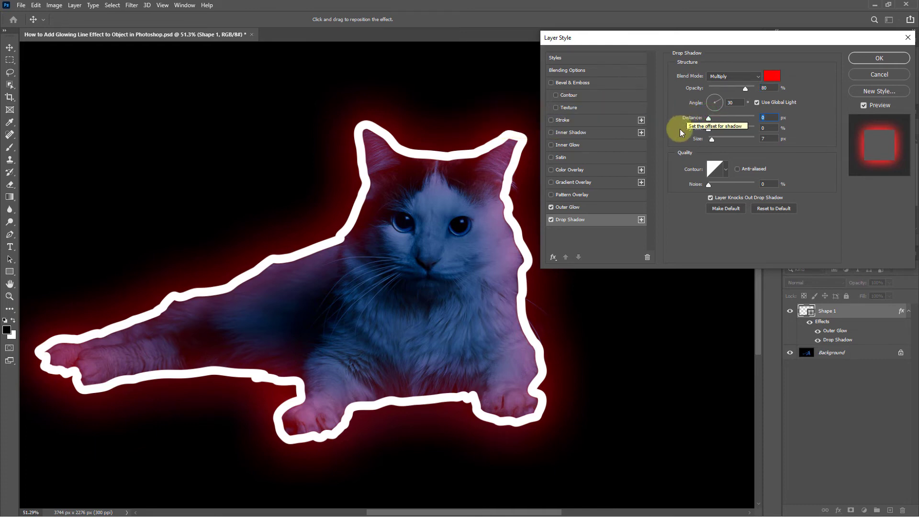
{"action": "left_click_drag", "start_coordinate": [708, 129], "coordinate": [716, 129]}
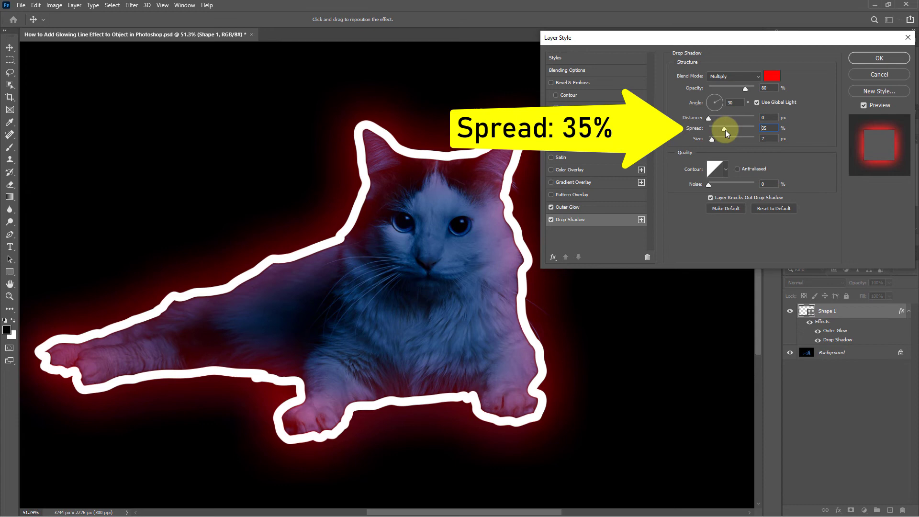
{"action": "left_click_drag", "start_coordinate": [725, 128], "coordinate": [726, 130]}
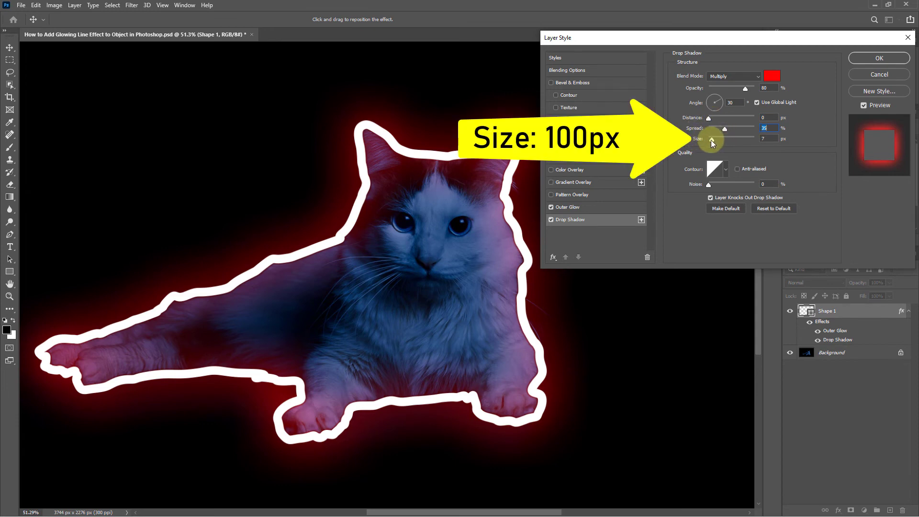
{"action": "left_click_drag", "start_coordinate": [711, 140], "coordinate": [730, 141]}
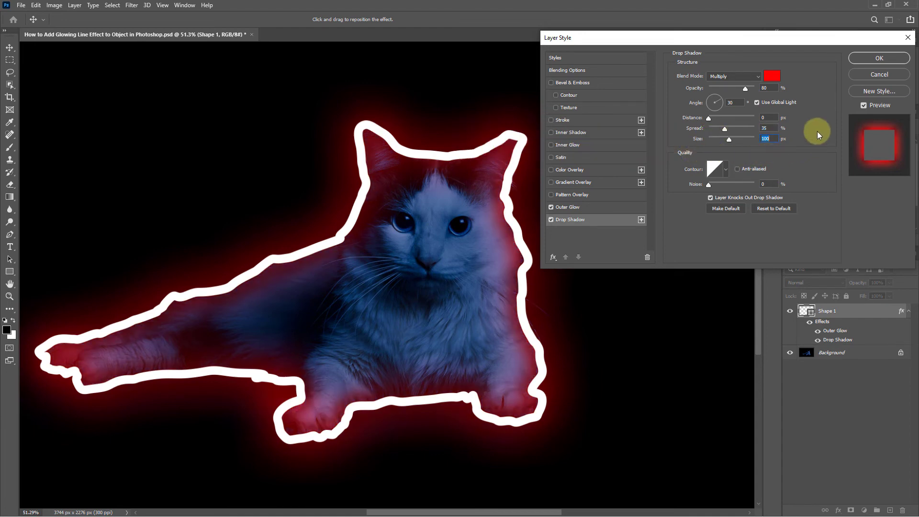
{"action": "left_click", "coordinate": [870, 58]}
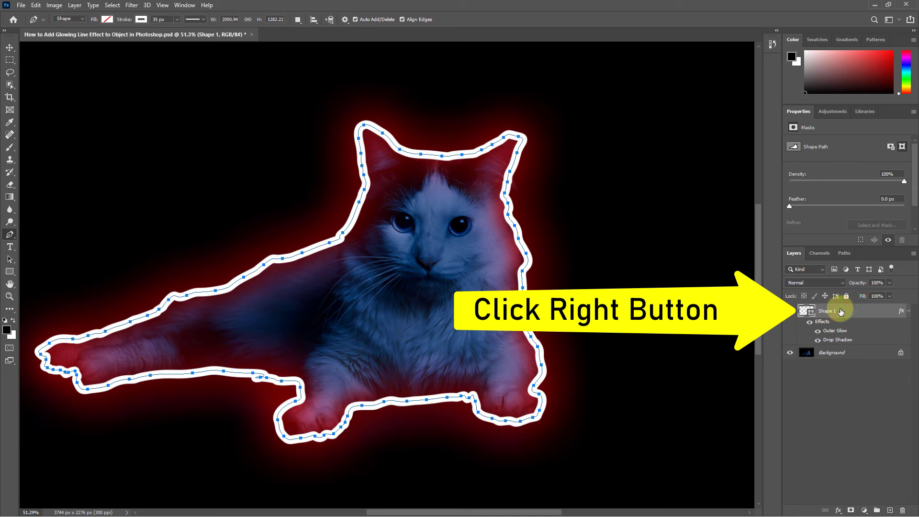
Duplicate Shape 1 as 'Shape 2' and hide all panels to view the image.
{"action": "right_click", "coordinate": [842, 311]}
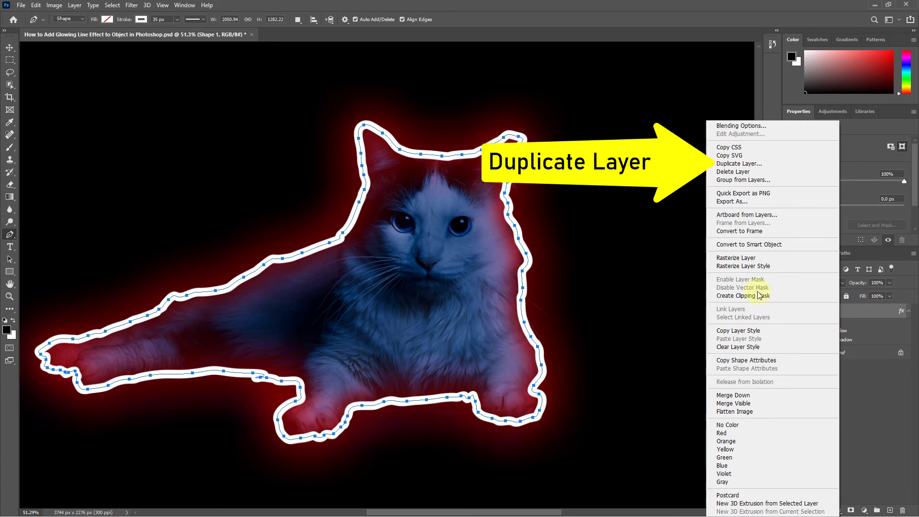
{"action": "left_click", "coordinate": [726, 164]}
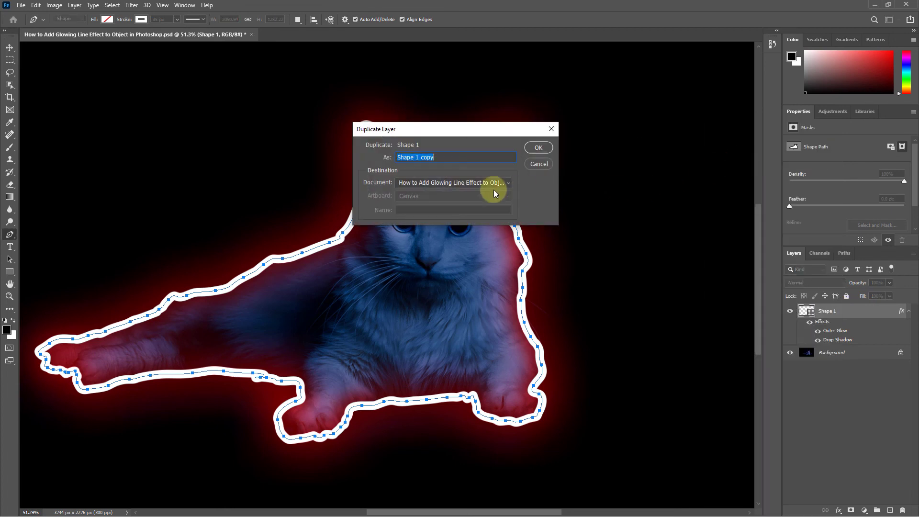
{"action": "left_click_drag", "start_coordinate": [415, 157], "coordinate": [454, 157]}
{"action": "type", "text": "2"}
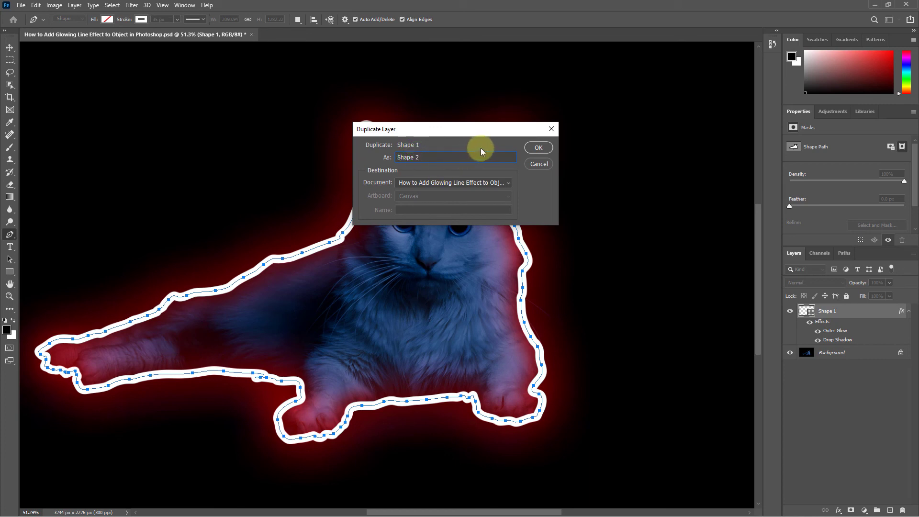
{"action": "left_click", "coordinate": [539, 149]}
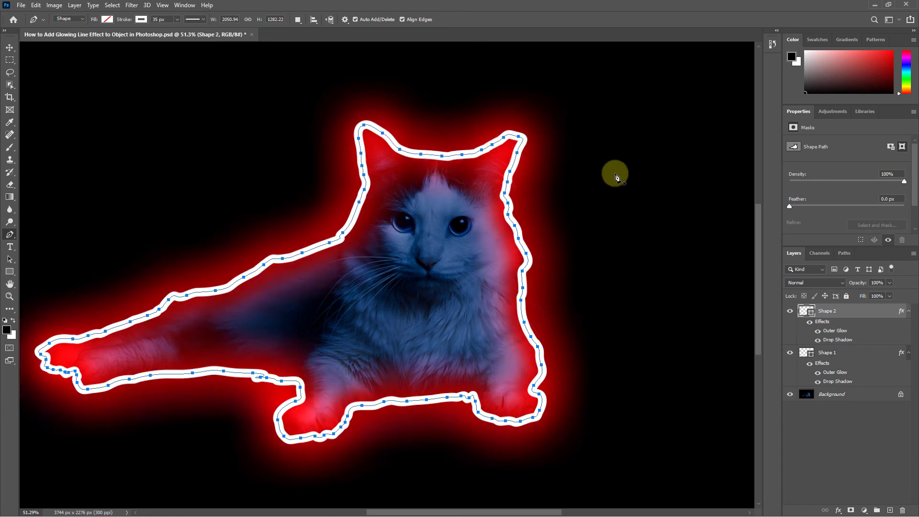
{"action": "key", "text": "Return"}
{"action": "key", "text": "Tab"}
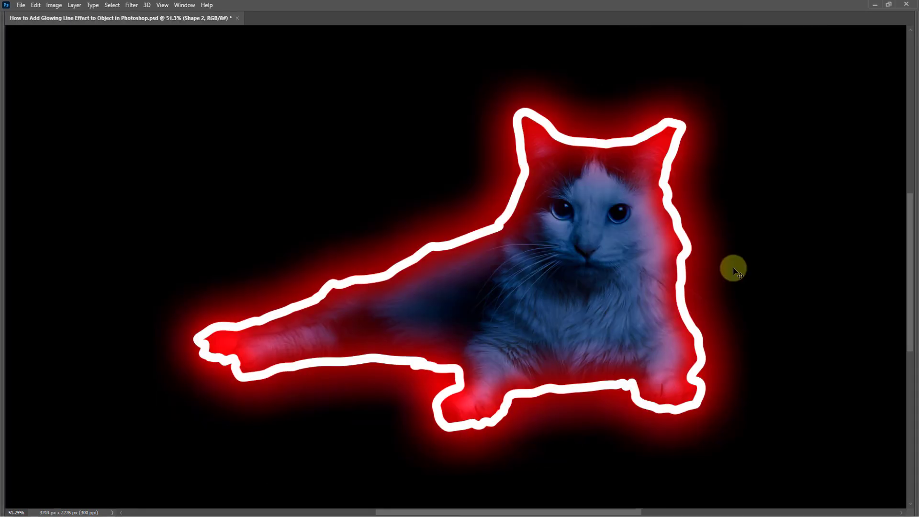